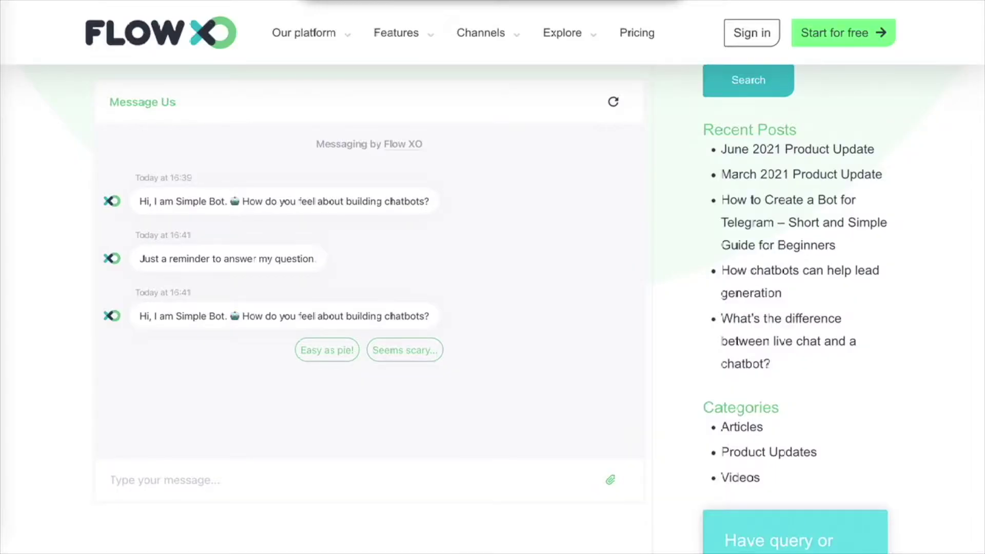
Reset the chat and try both answers, 'Easy as pie!' and 'Seems scary...', resetting between them.
left_click(613, 101)
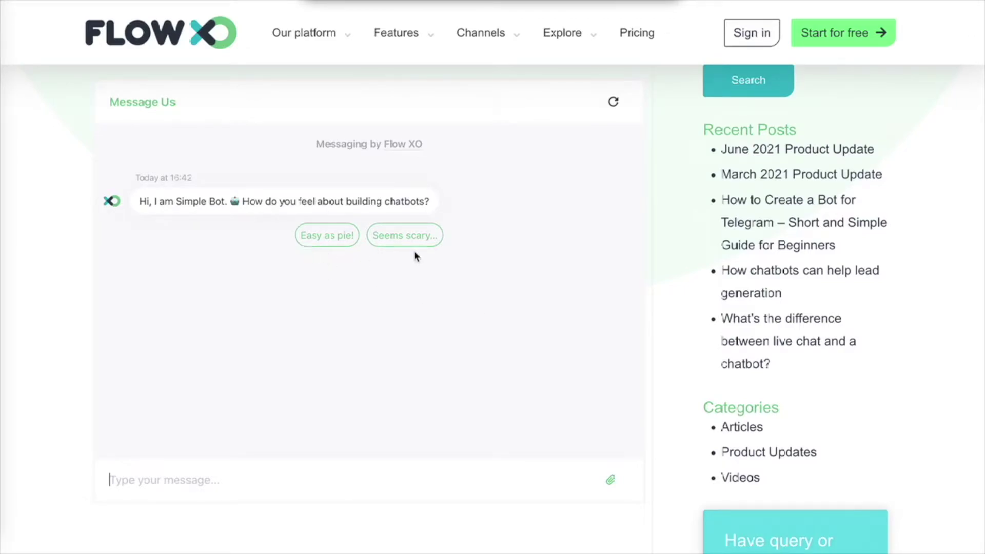
left_click(326, 239)
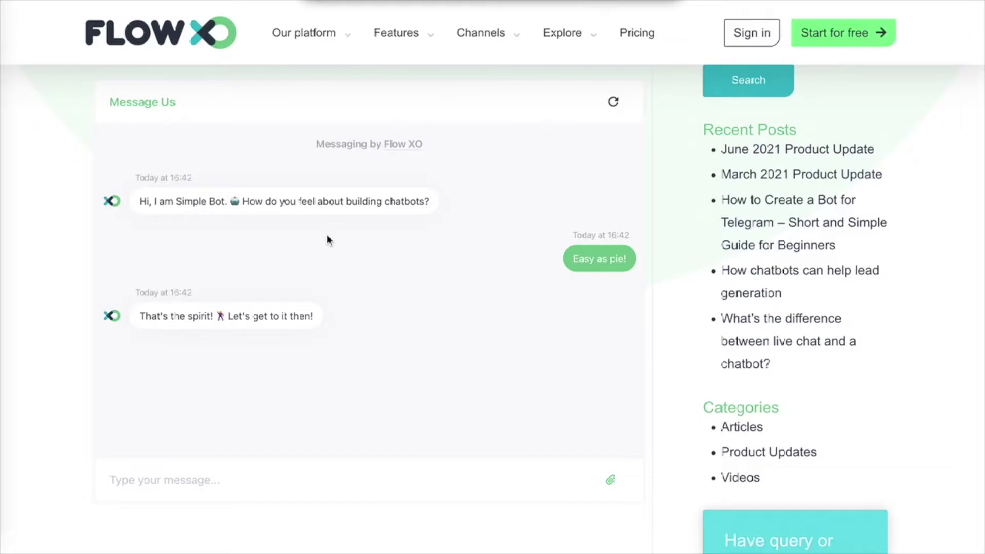
left_click(612, 102)
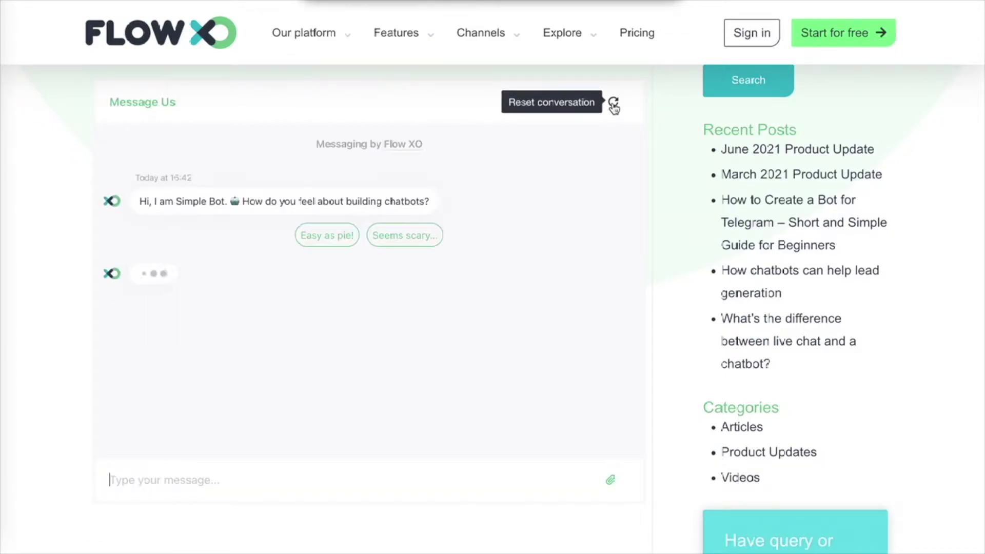
left_click(412, 239)
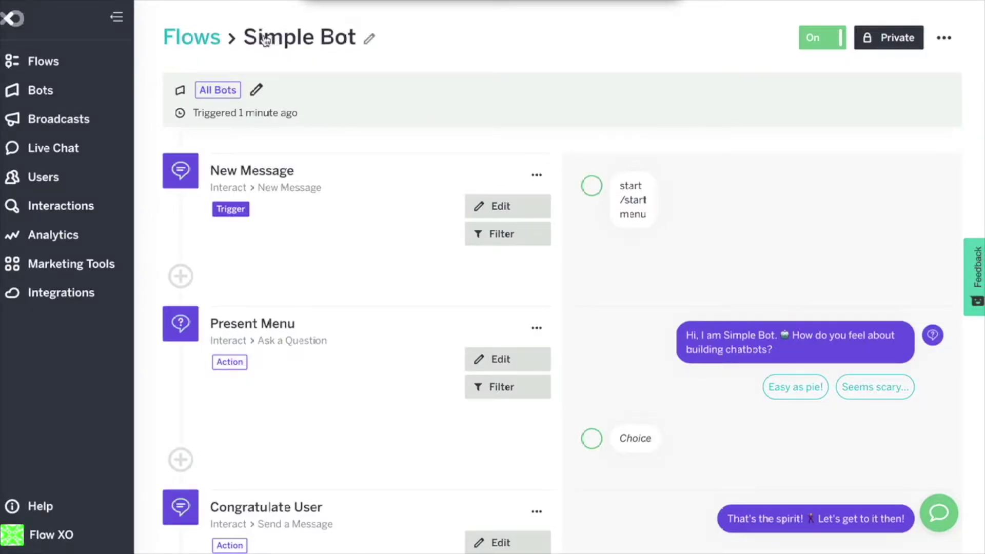
left_click(369, 40)
left_click(332, 120)
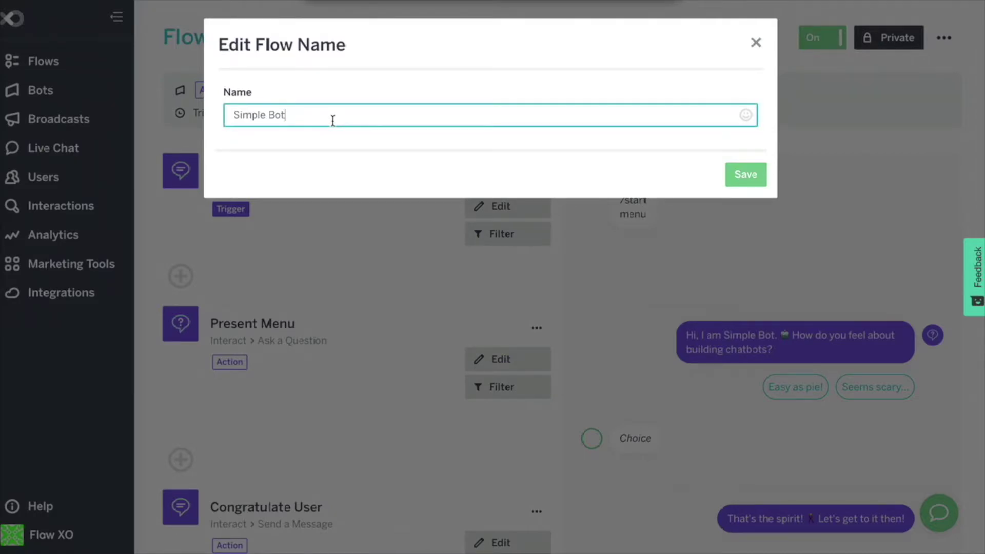
left_click(756, 42)
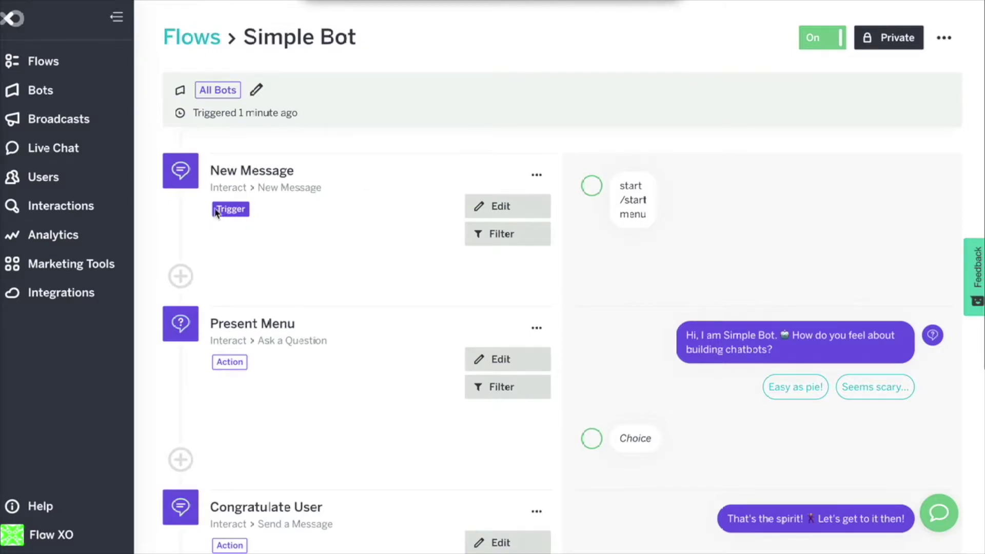
left_click(232, 210)
left_click(503, 212)
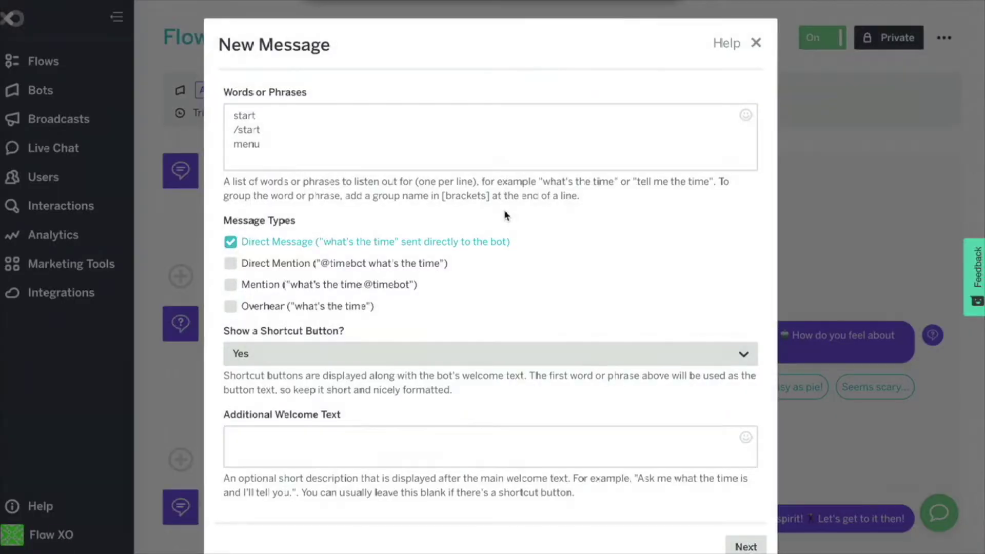
left_click_drag(294, 158, 225, 107)
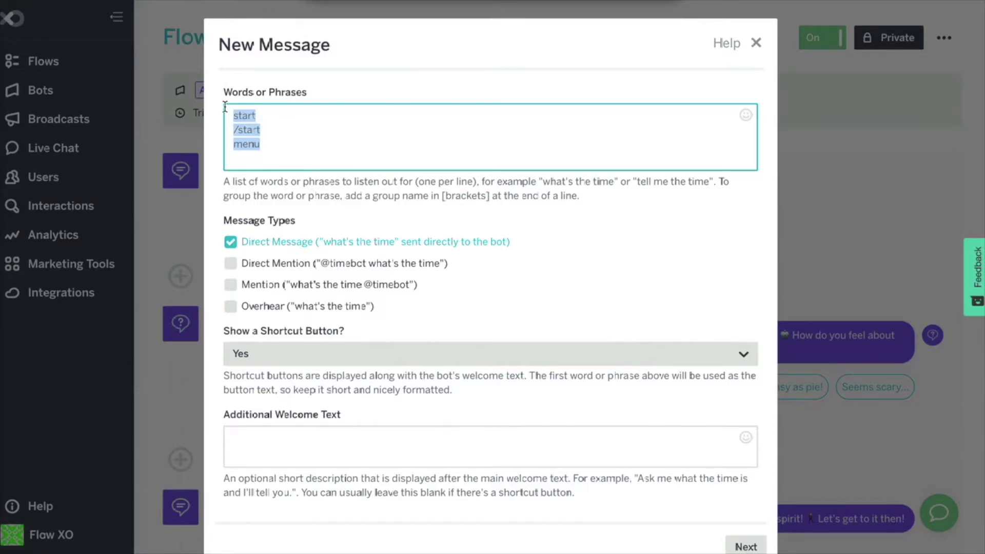
left_click(281, 131)
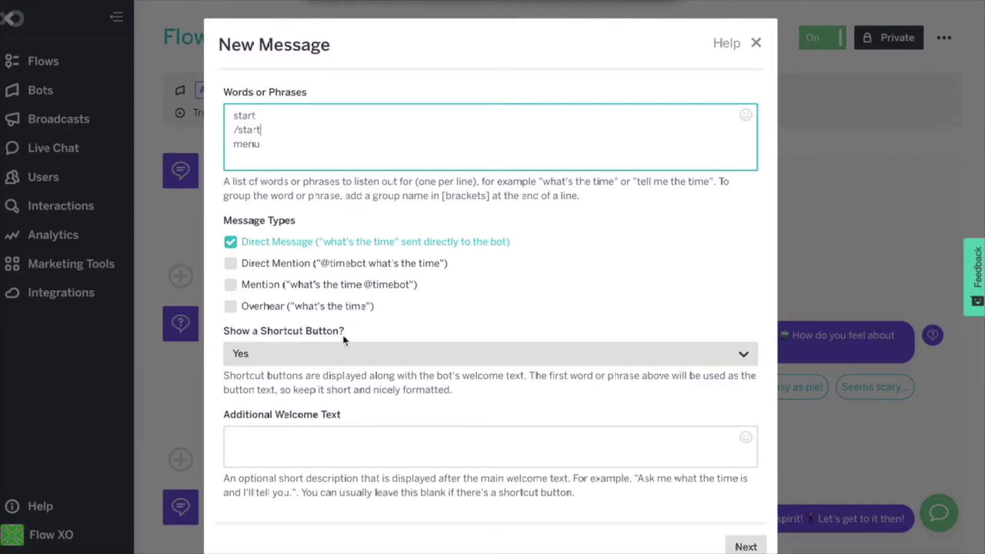
left_click(321, 365)
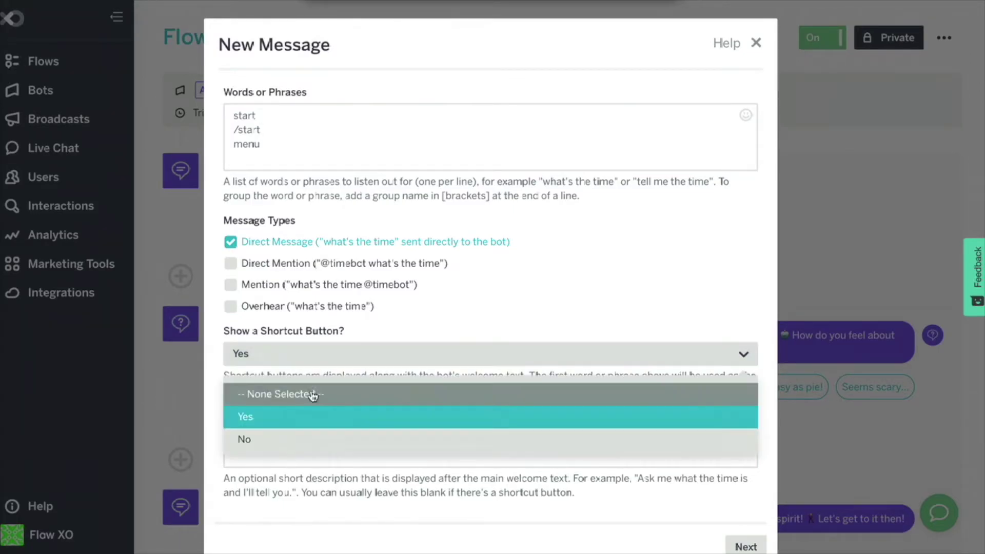
left_click(307, 417)
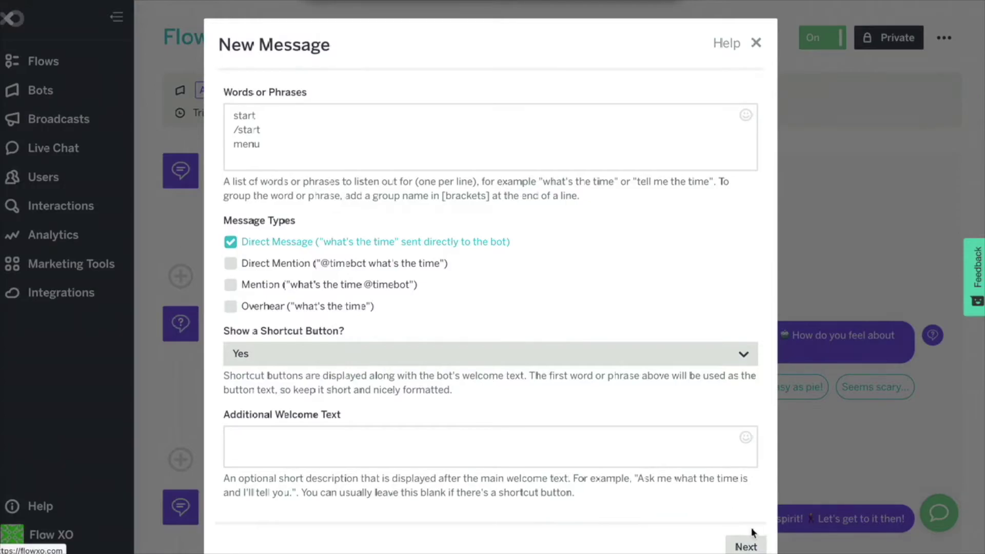
left_click(749, 546)
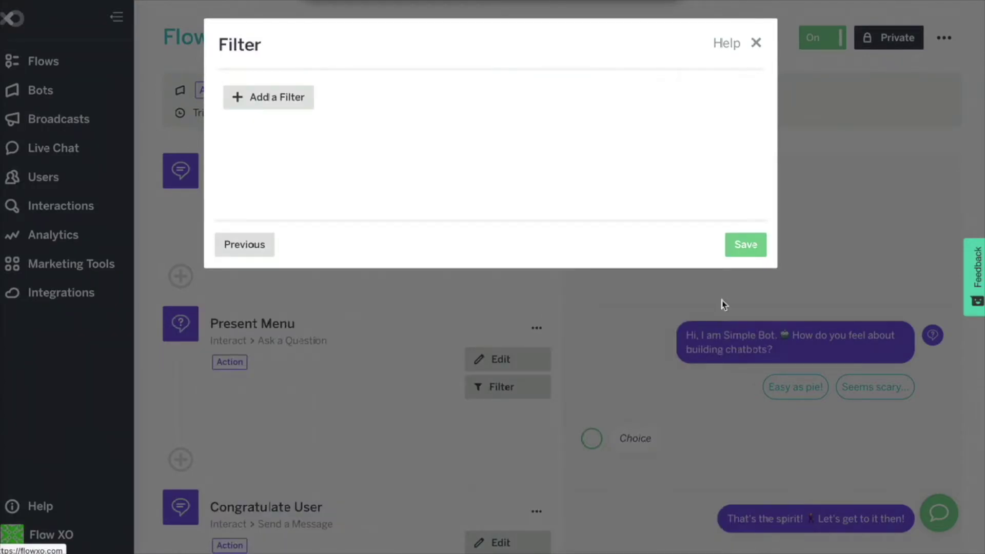
left_click(745, 245)
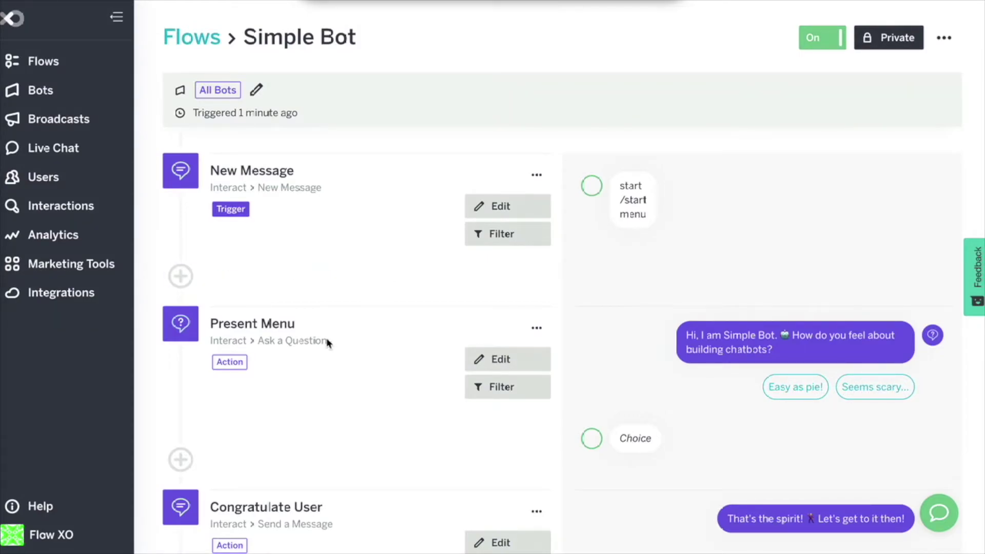
Open the Present Menu question and review its question text and choice values 1 and 2.
left_click_drag(260, 339, 293, 342)
left_click(504, 359)
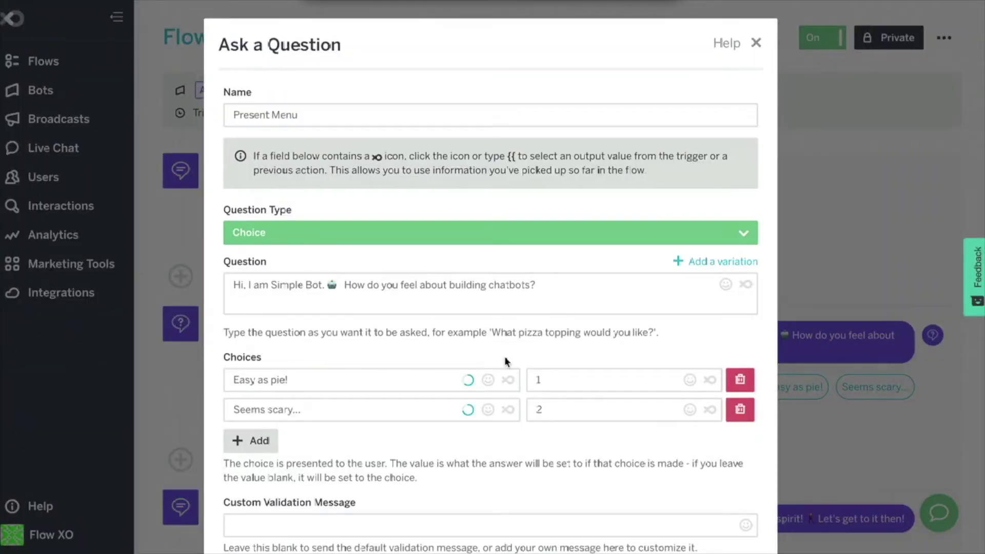
left_click(581, 285)
left_click_drag(582, 285, 473, 283)
left_click(322, 293)
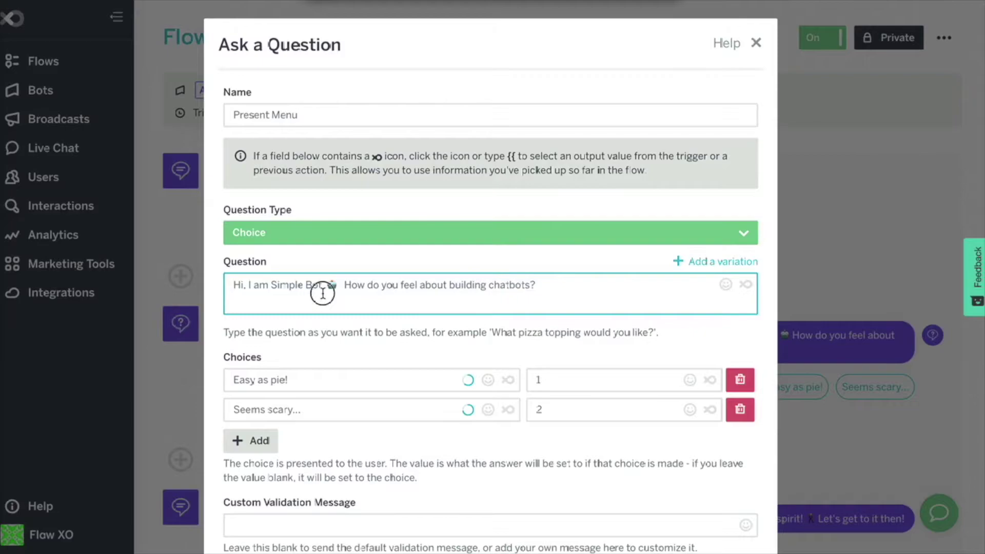
triple_click(221, 286)
left_click(231, 294)
left_click(536, 381)
double_click(536, 380)
left_click(551, 380)
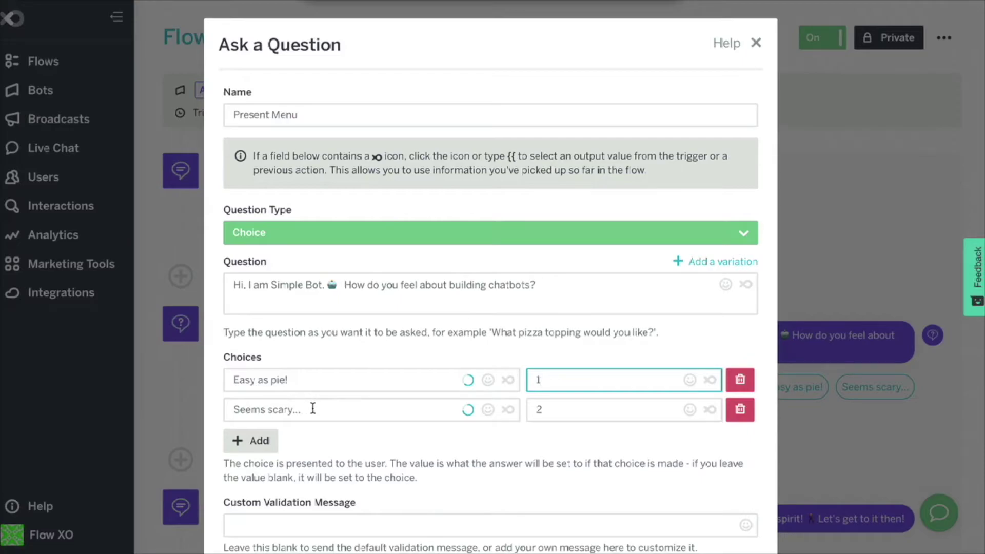
left_click(557, 411)
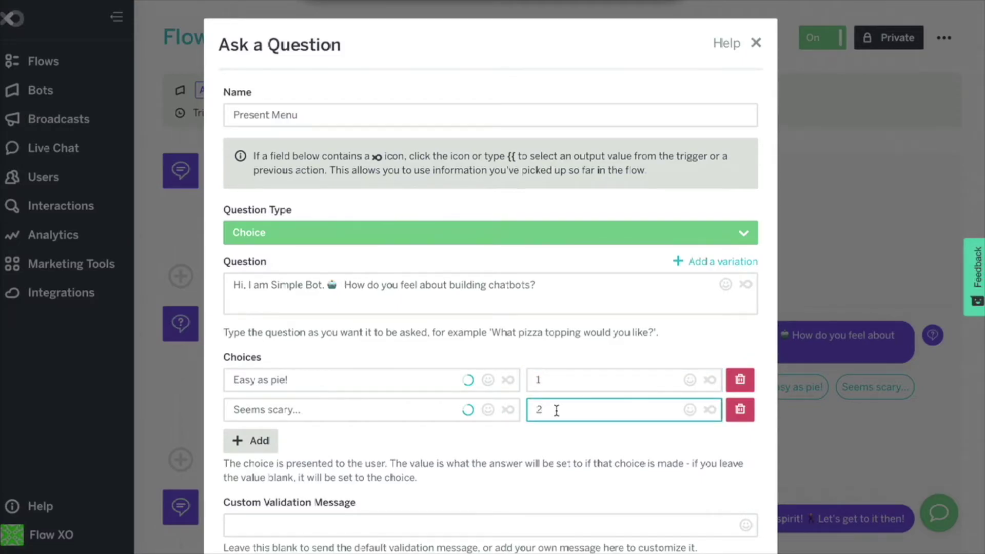
Keep Invalid Answers at 2 and unknown responses disallowed, then continue to the Filter step.
scroll(556, 410, "down", 3)
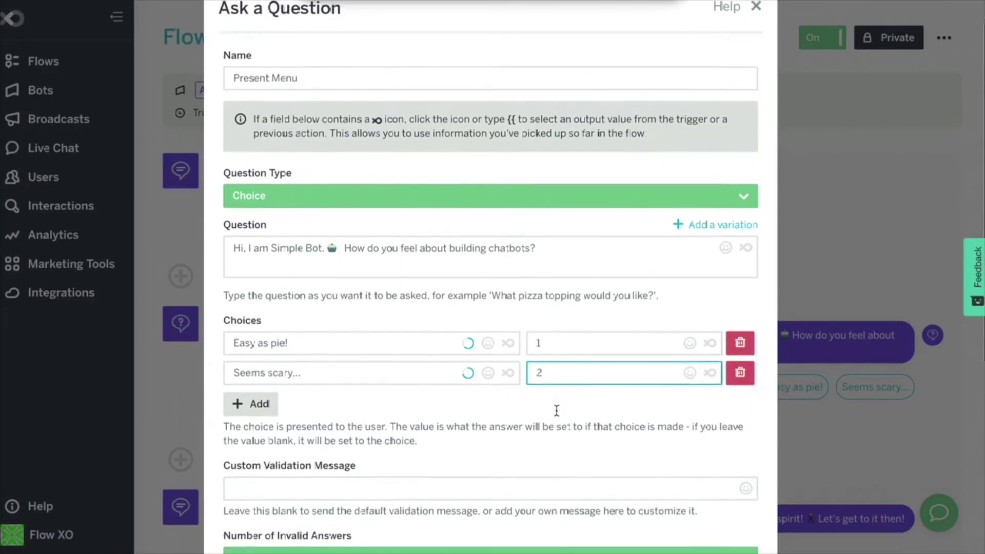
scroll(556, 411, "down", 2)
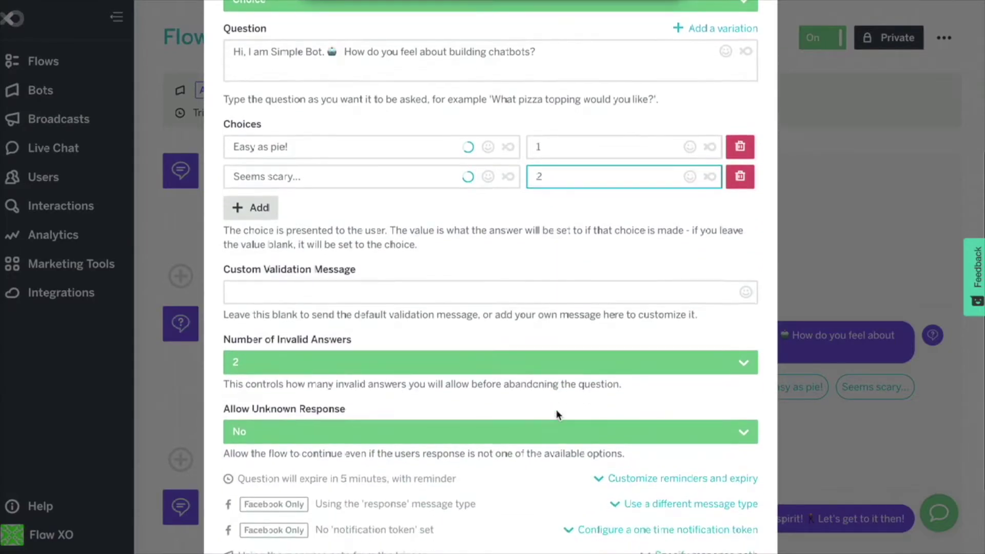
left_click(746, 316)
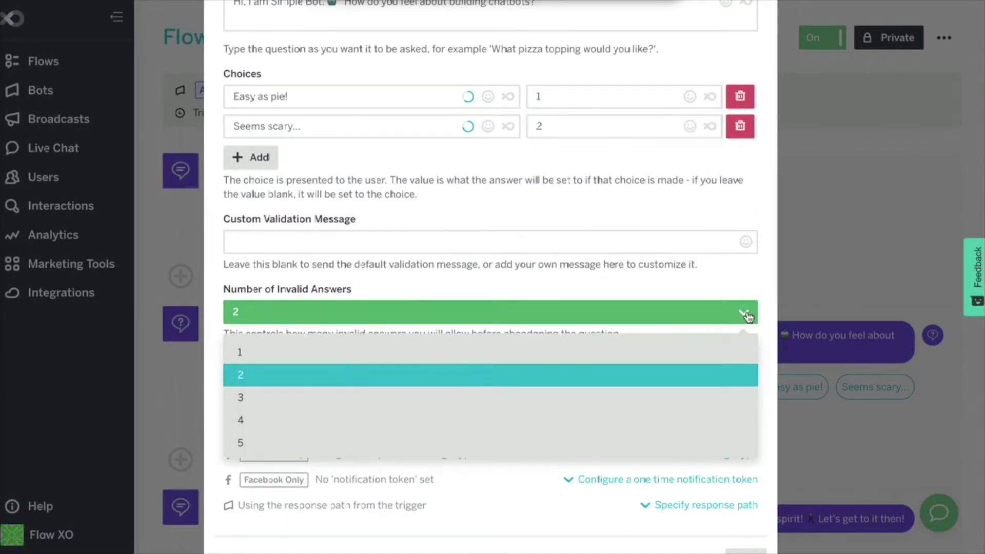
left_click(344, 381)
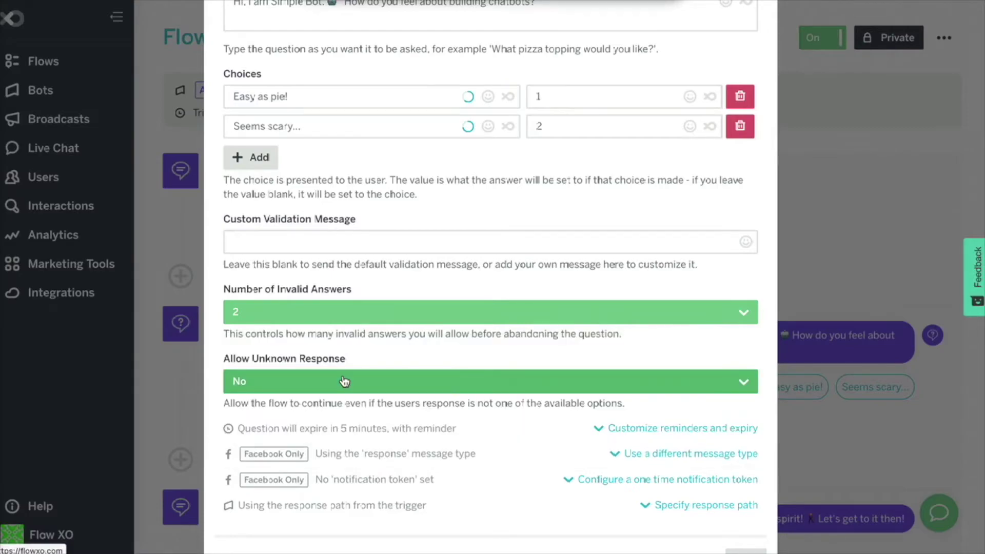
left_click(451, 378)
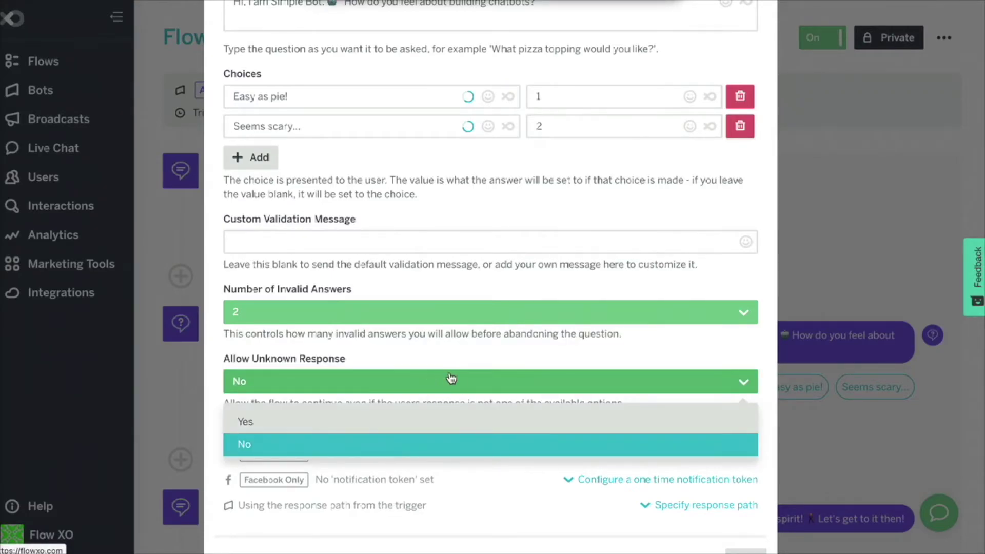
left_click(279, 446)
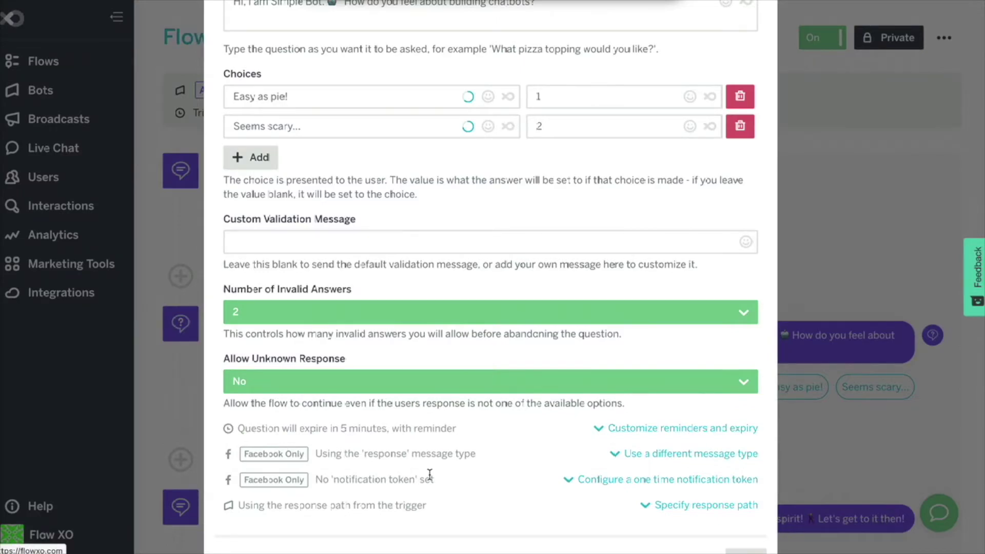
scroll(430, 474, "up", 3)
scroll(429, 474, "down", 3)
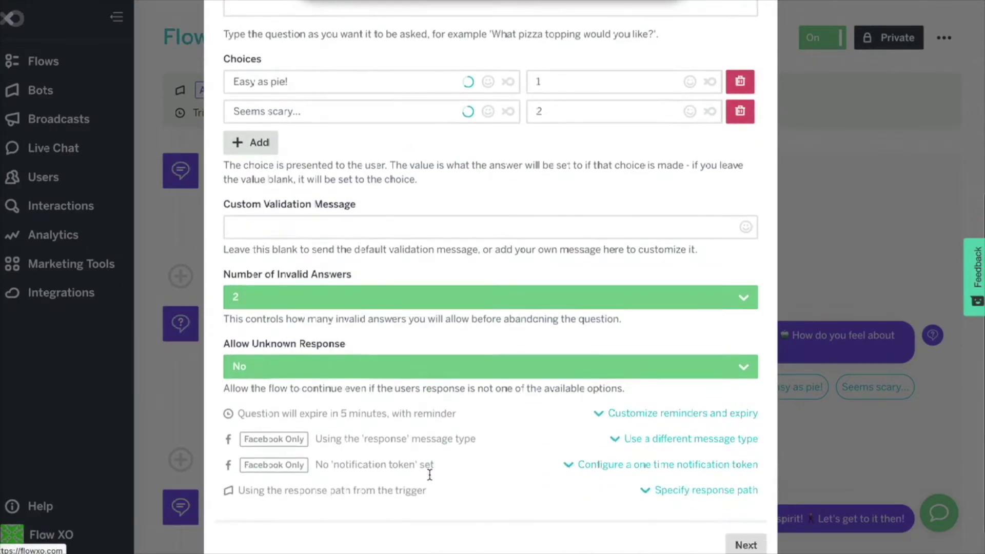
left_click(759, 510)
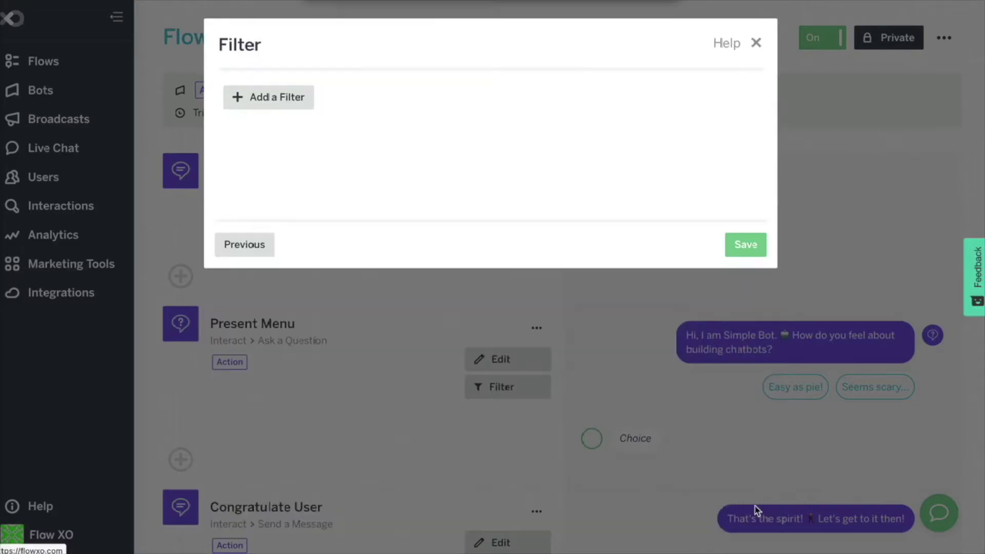
Save the Present Menu question and scroll down to the Congratulate User and Comfort User steps.
left_click(755, 244)
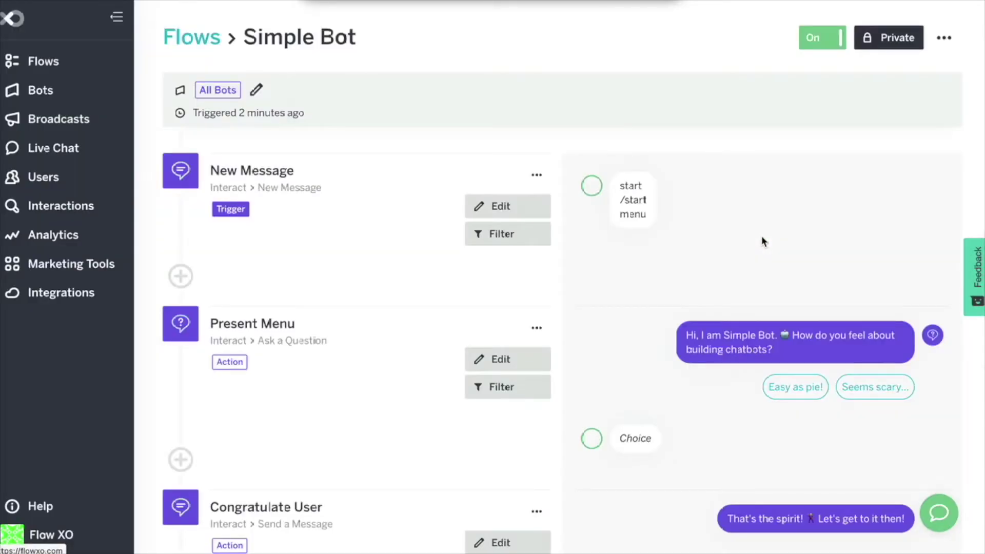
scroll(401, 346, "down", 3)
scroll(403, 350, "down", 2)
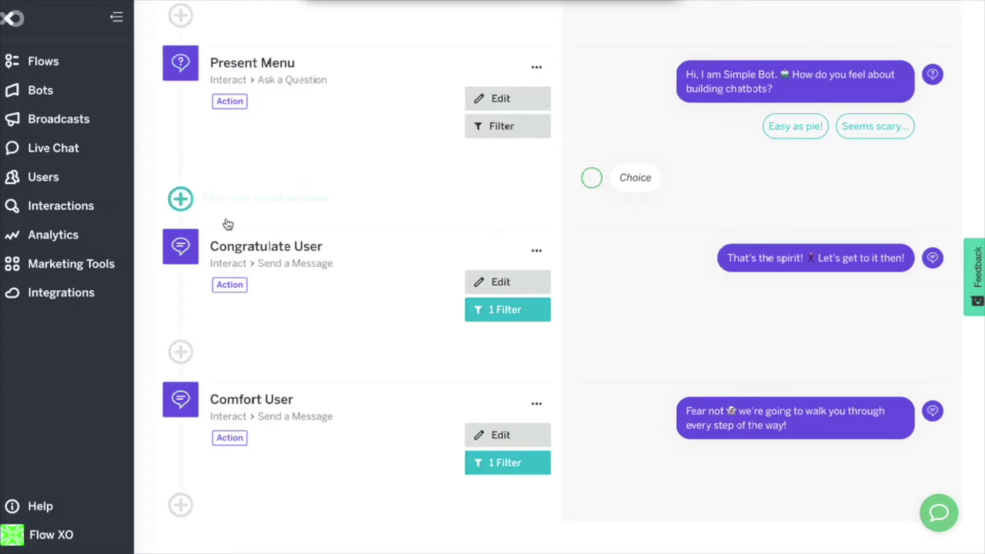
Open the Congratulate User message settings and review its congratulation message.
left_click(496, 282)
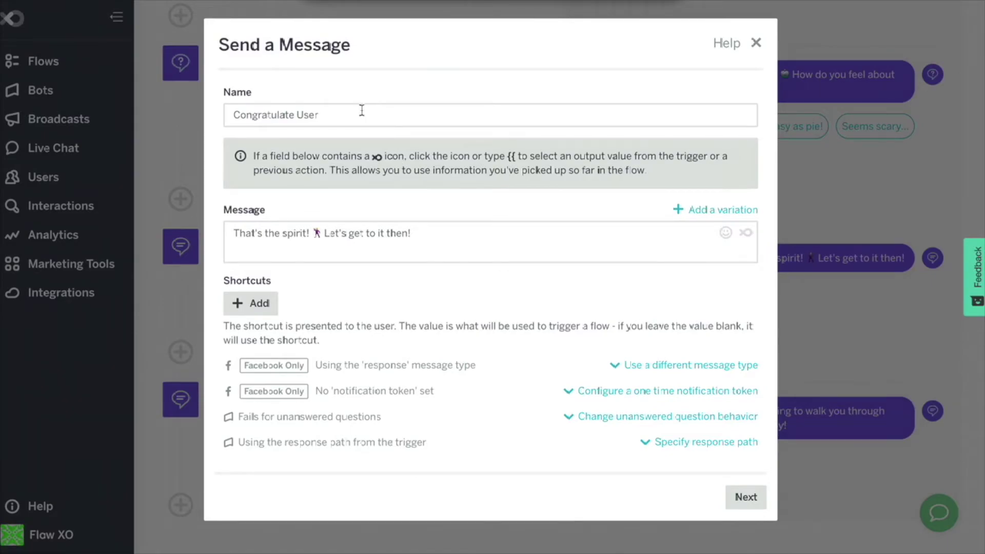
left_click_drag(215, 45, 352, 50)
left_click(362, 59)
left_click(232, 233)
triple_click(418, 221)
left_click(523, 226)
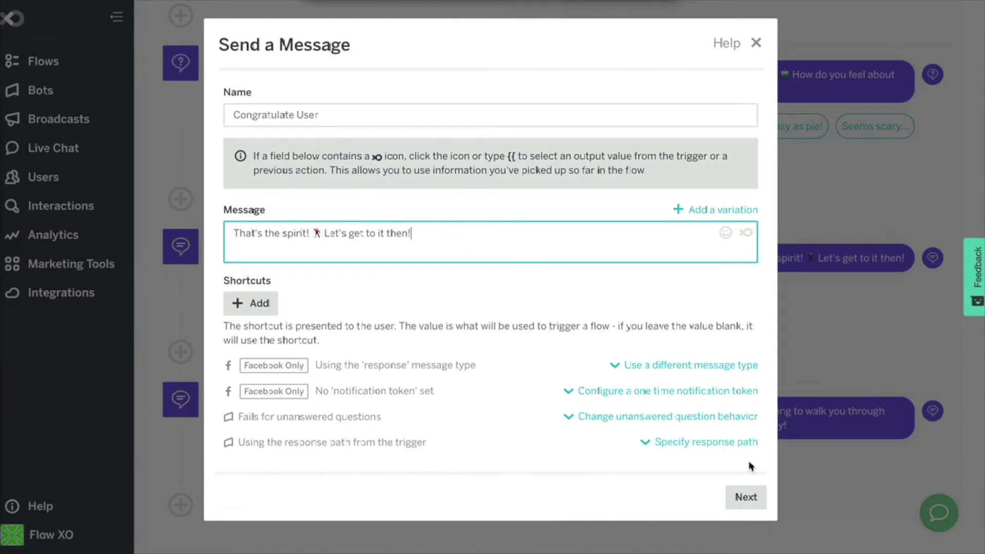
Add a filter where {{present_menu.parsed_answer}} Equals 1 and save it.
left_click(750, 499)
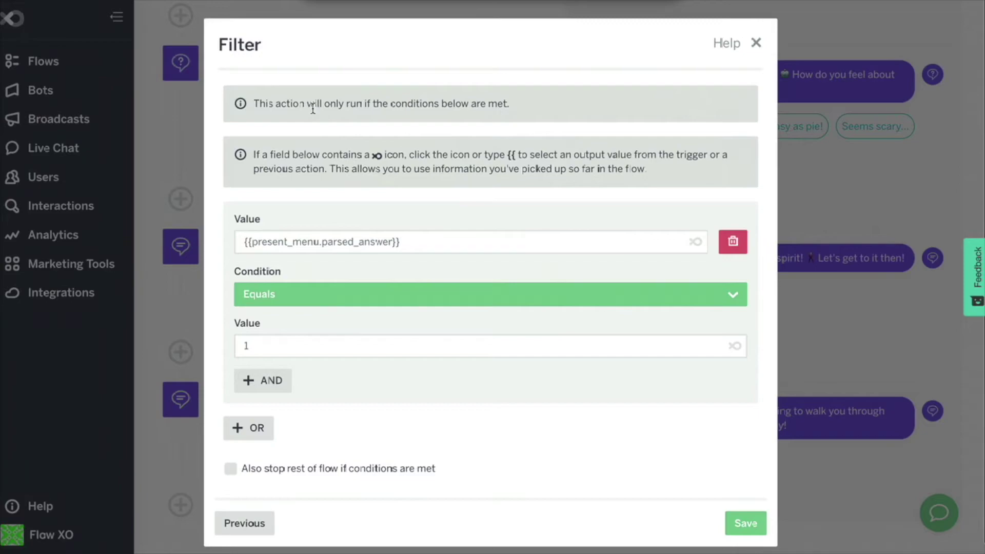
left_click_drag(254, 105, 528, 121)
left_click(533, 112)
left_click(695, 241)
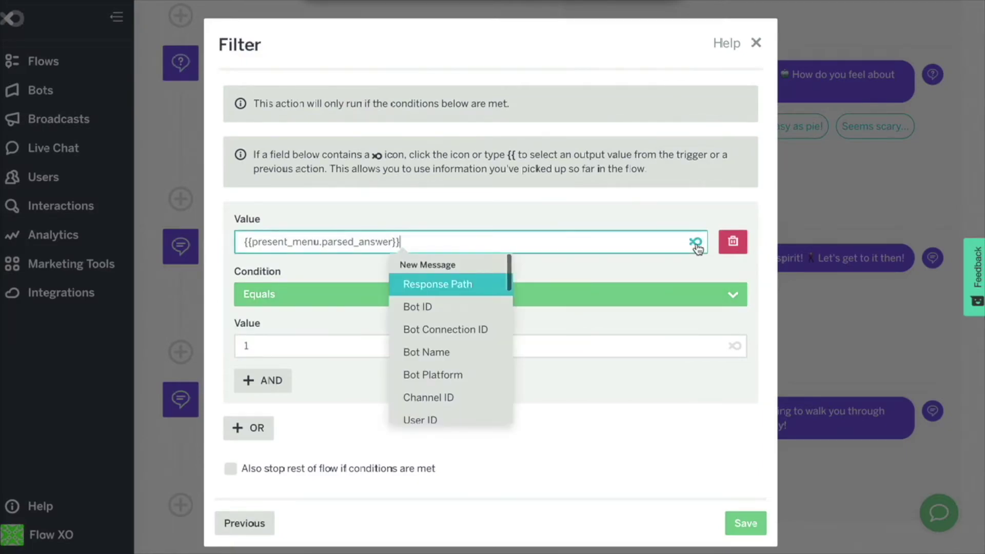
left_click_drag(508, 281, 508, 406)
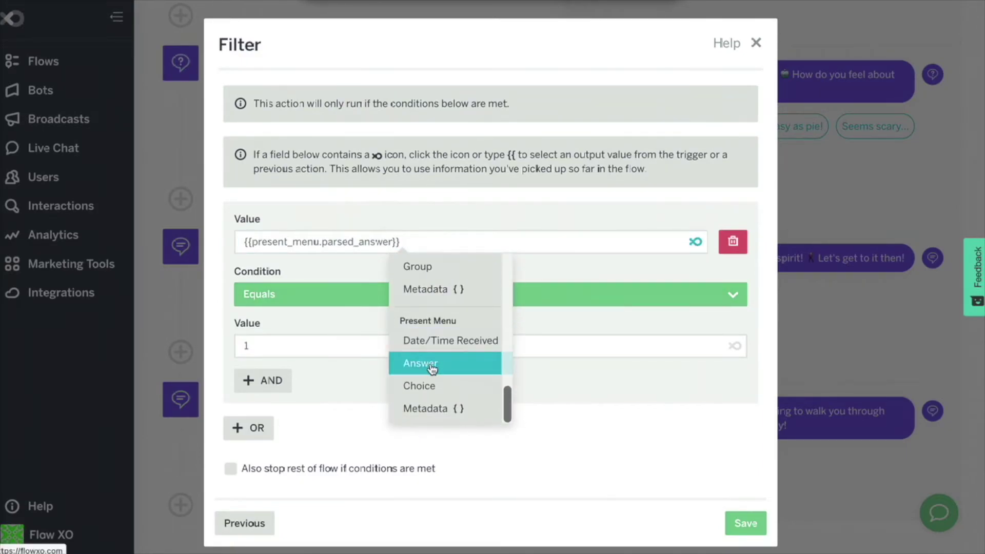
left_click(353, 343)
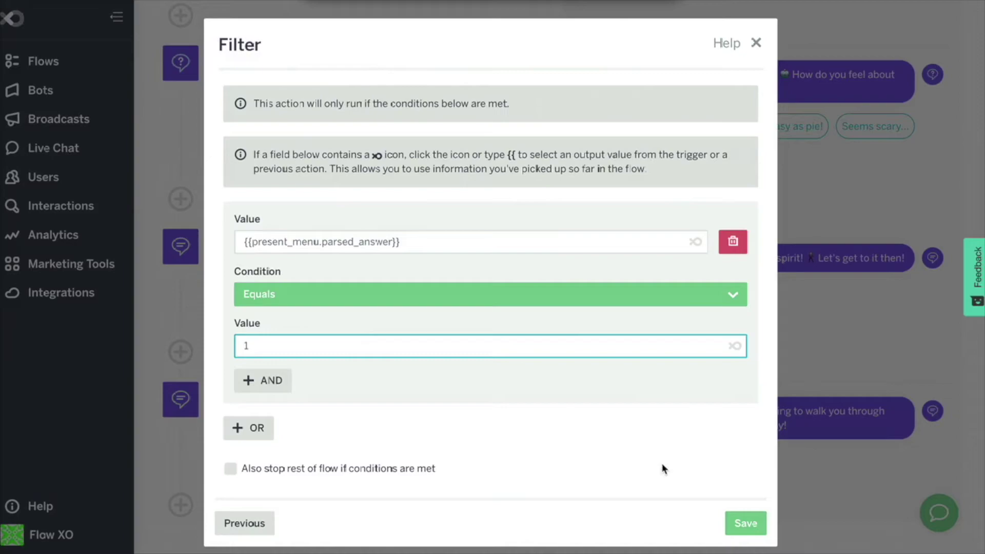
left_click(746, 523)
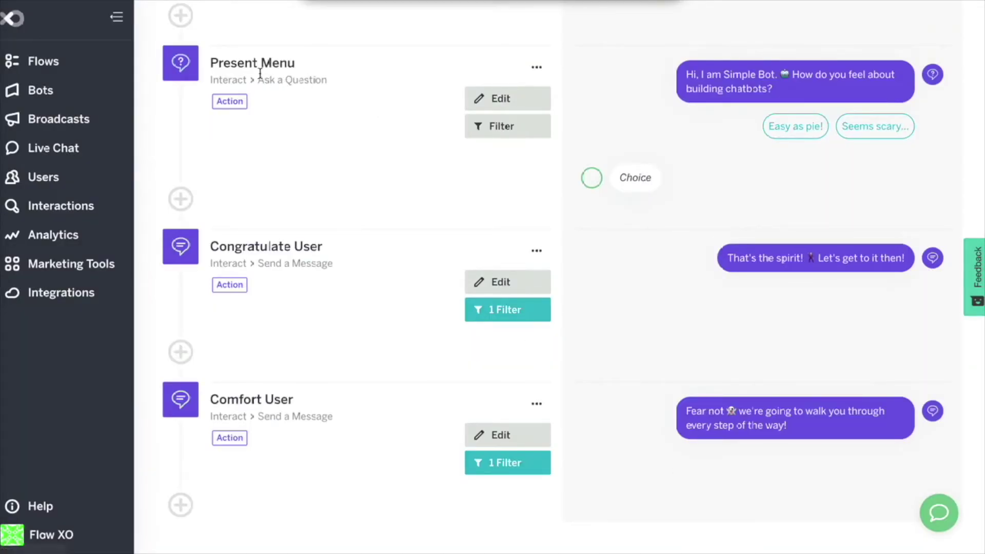
left_click(507, 99)
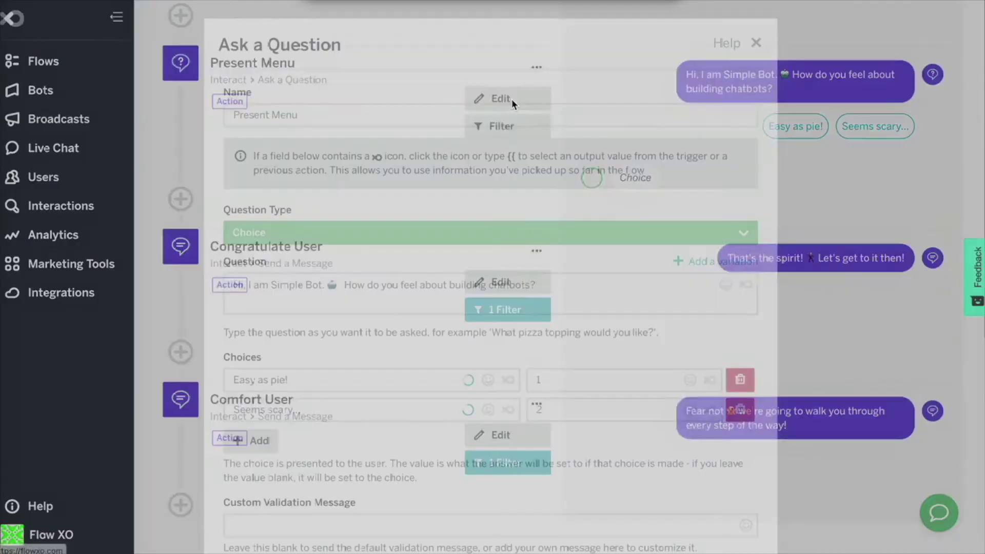
left_click(559, 378)
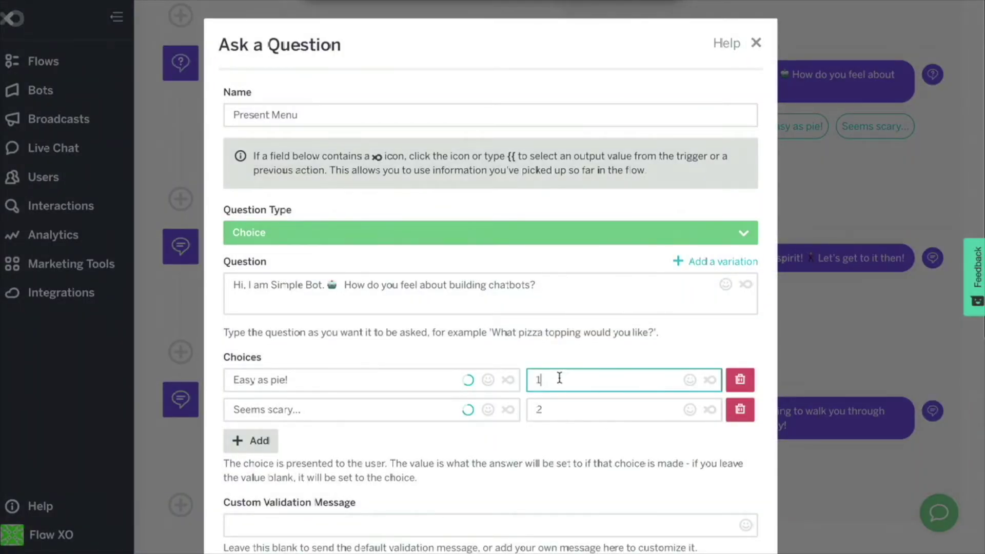
left_click(756, 43)
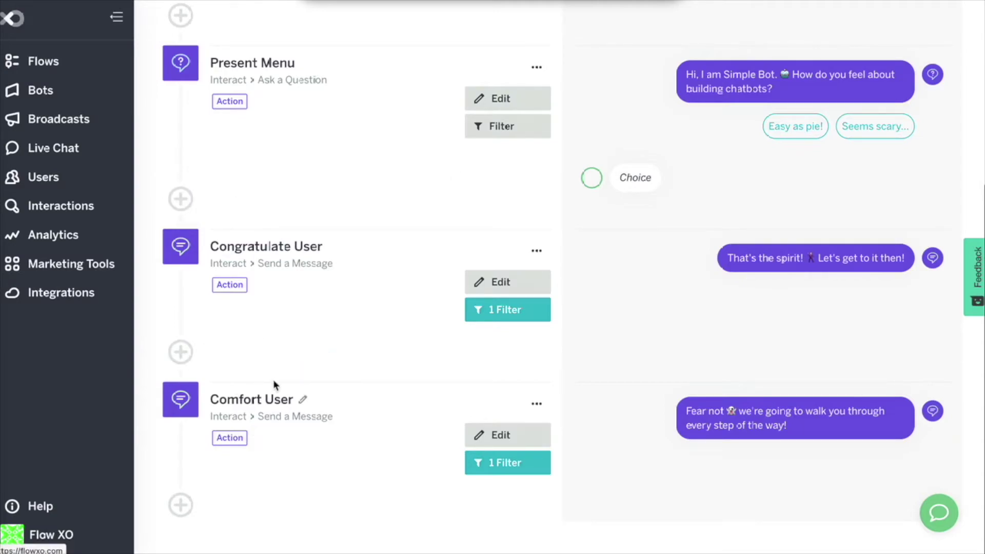
left_click(502, 436)
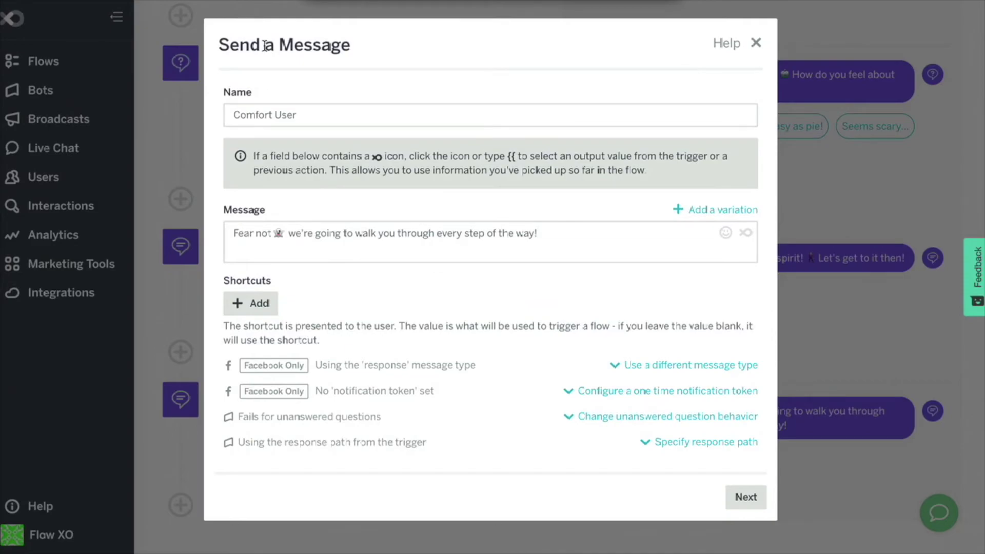
Review the Comfort User name and its comforting message text.
left_click_drag(220, 46, 370, 55)
left_click(370, 55)
left_click(320, 118)
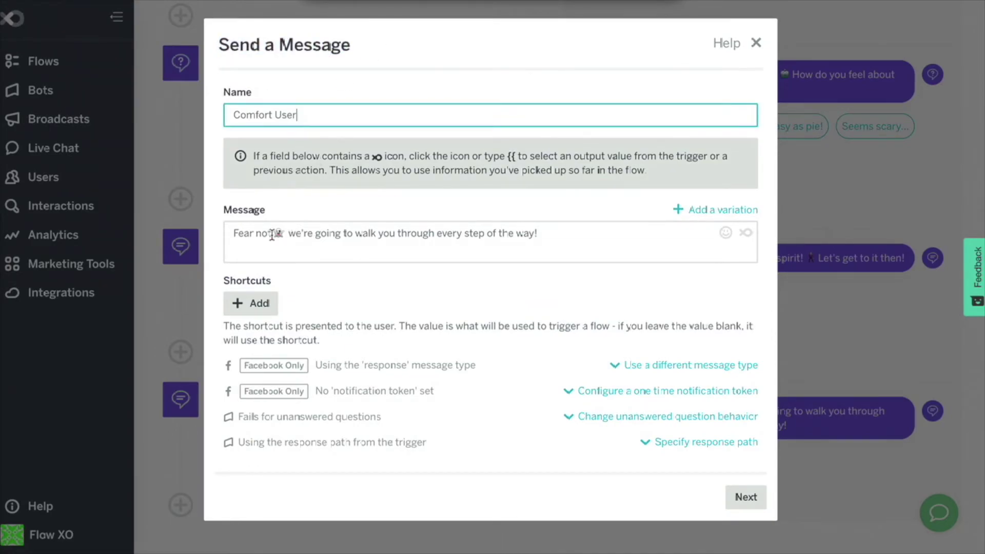
left_click(234, 235)
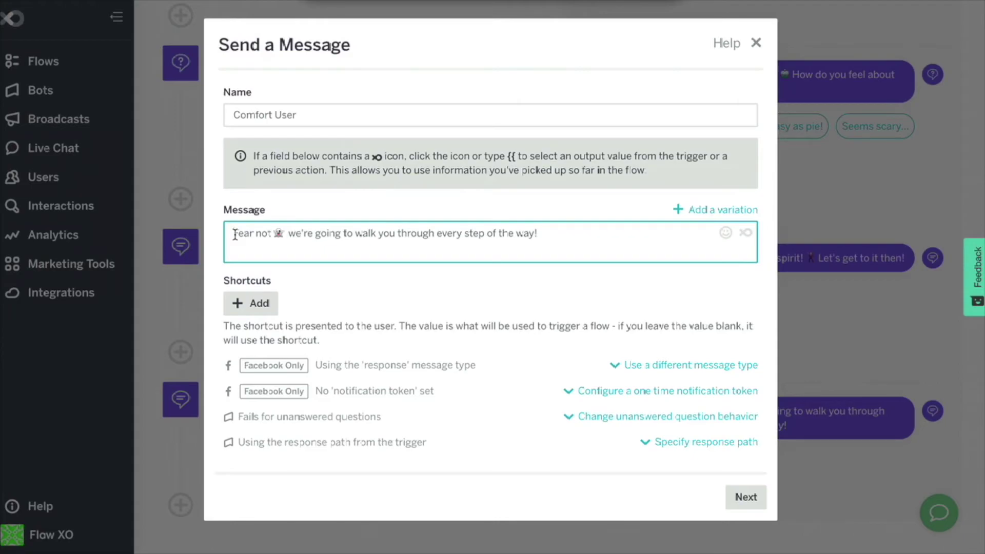
Add a Comfort User filter where {{present_menu.parsed_answer}} Equals 2 and save it.
left_click(752, 502)
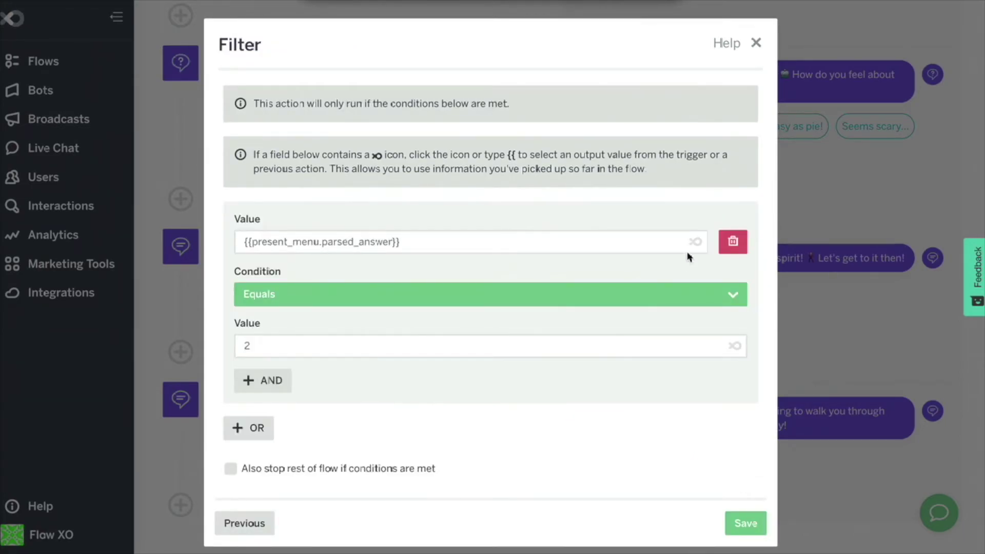
left_click(696, 241)
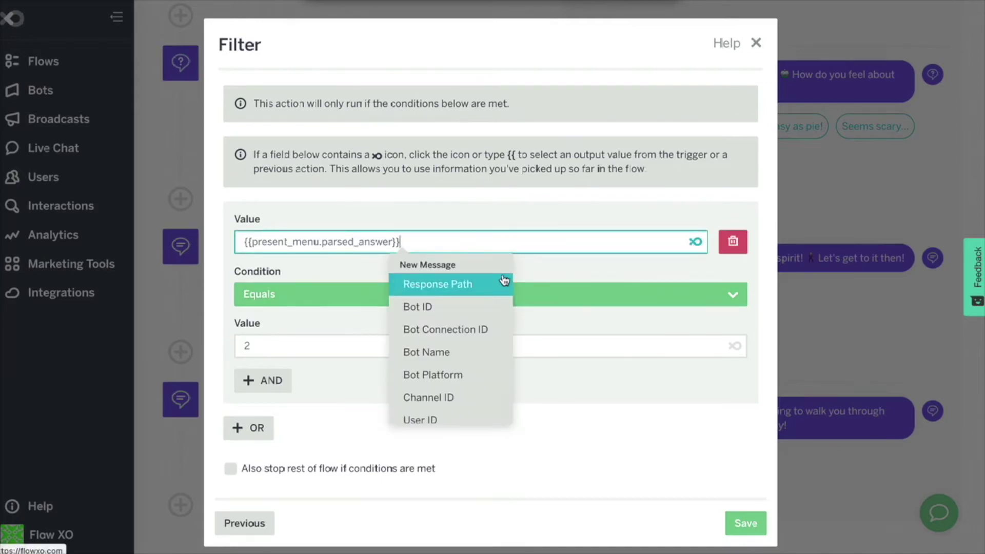
left_click_drag(508, 272, 518, 430)
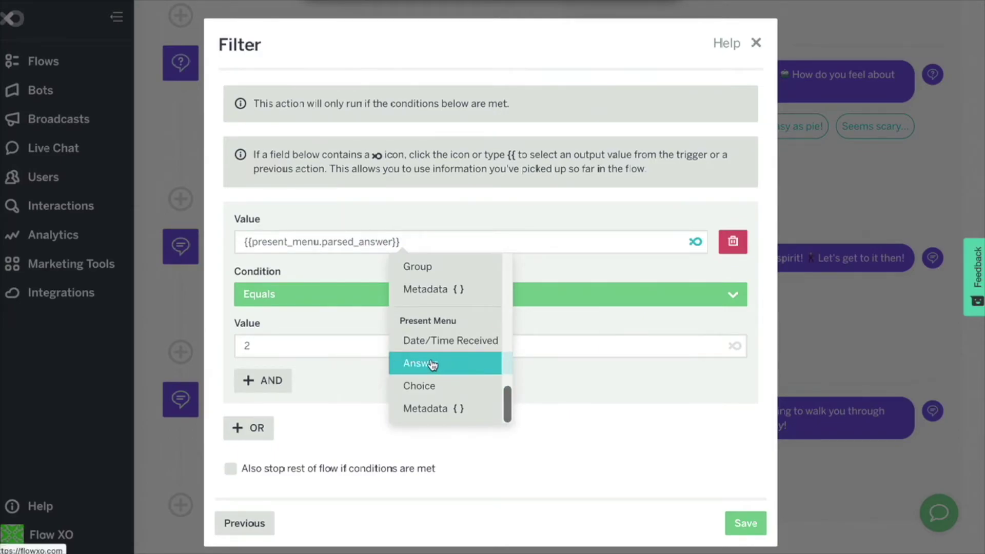
left_click(365, 343)
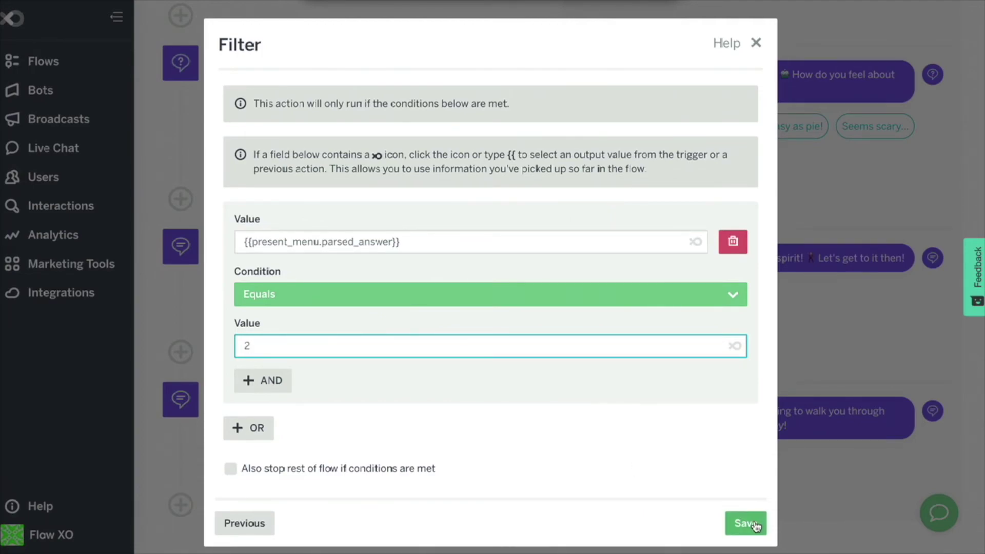
left_click(745, 523)
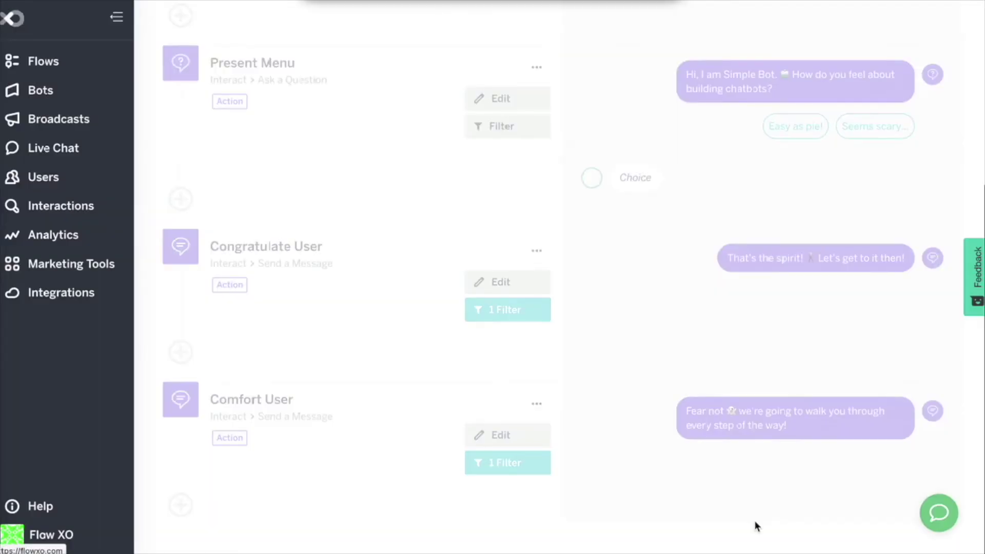
left_click(500, 99)
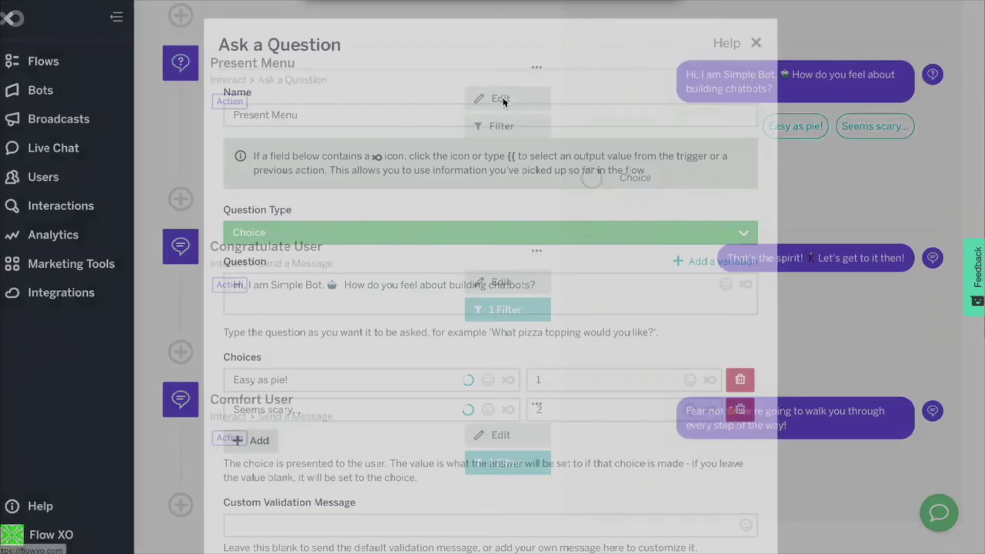
left_click(319, 408)
left_click(555, 410)
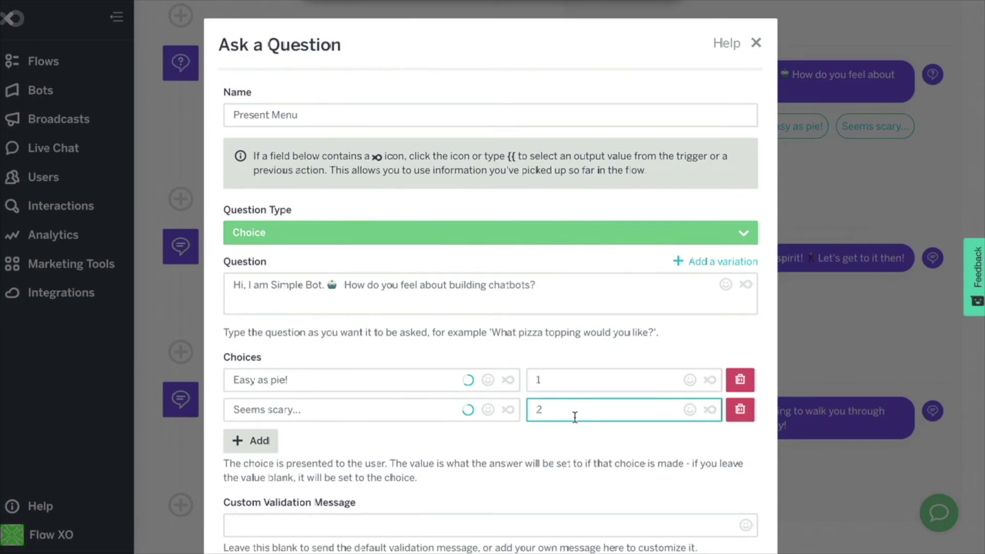
scroll(575, 417, "down", 5)
scroll(712, 245, "up", 5)
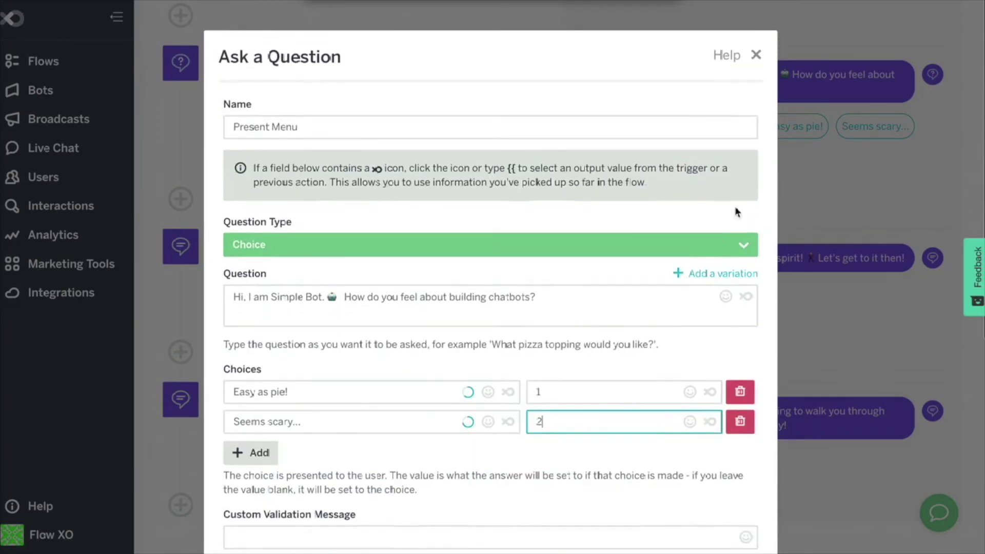
left_click(757, 45)
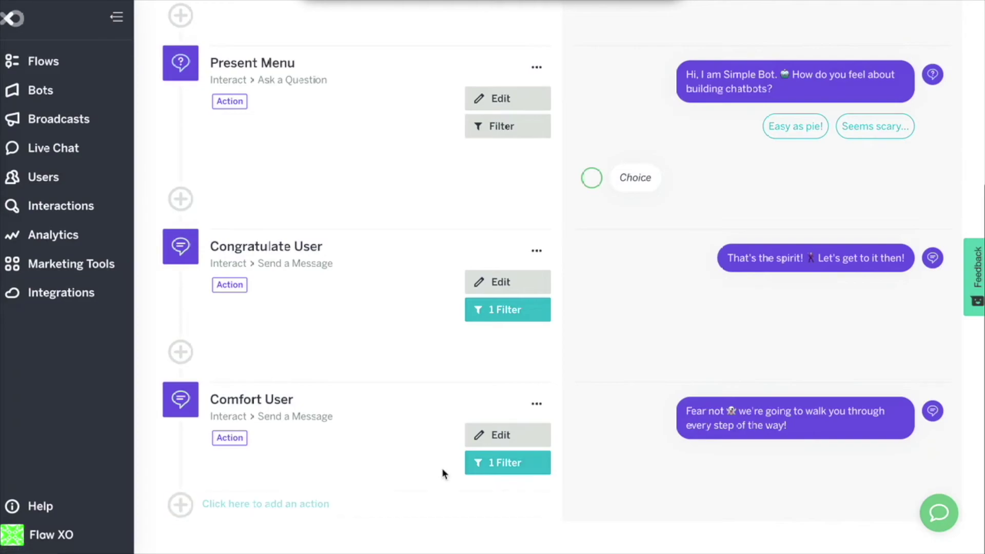
scroll(758, 462, "up", 3)
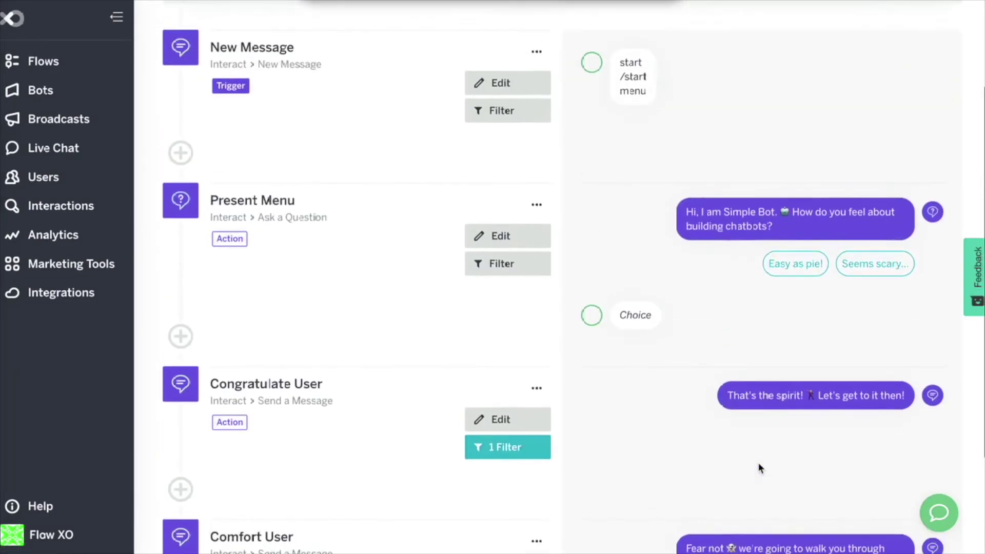
scroll(758, 463, "up", 2)
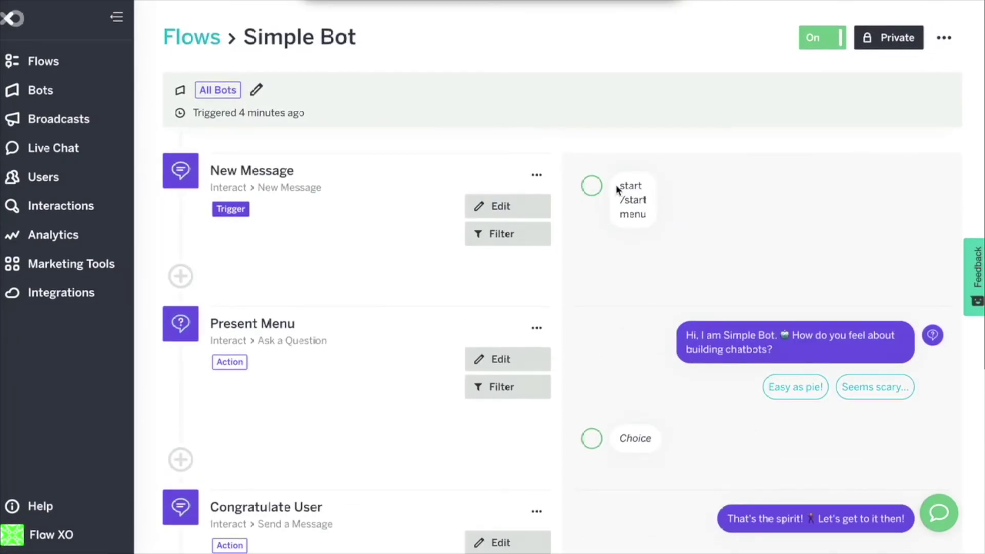
scroll(757, 399, "down", 3)
scroll(934, 390, "down", 2)
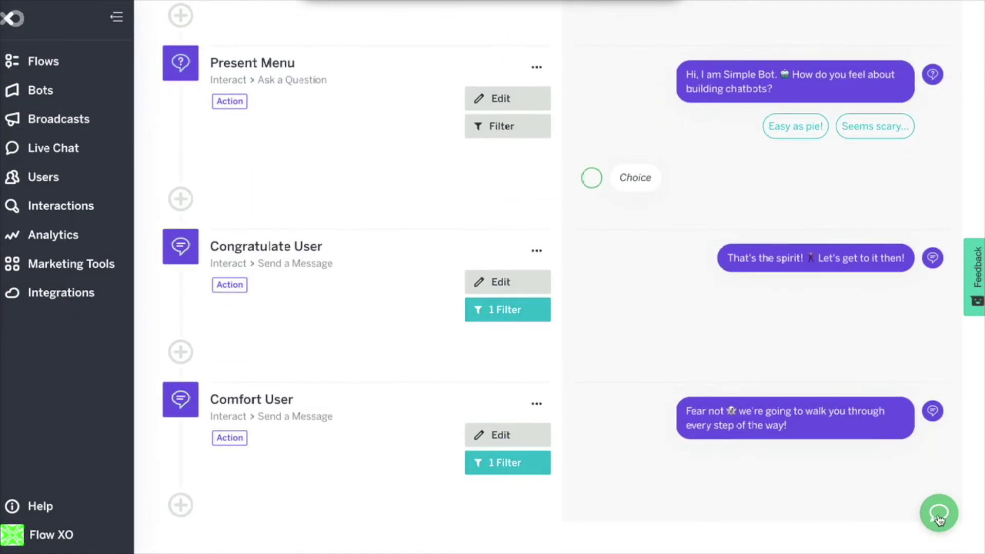
Open the Test Console, restart the conversation, and read the bot's greeting.
left_click(938, 512)
left_click(946, 21)
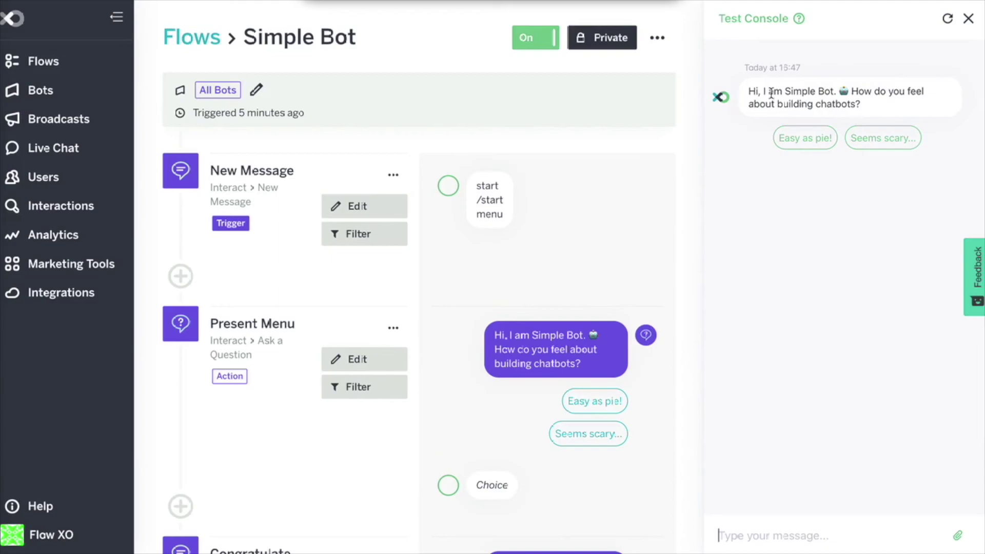
left_click_drag(750, 91, 938, 103)
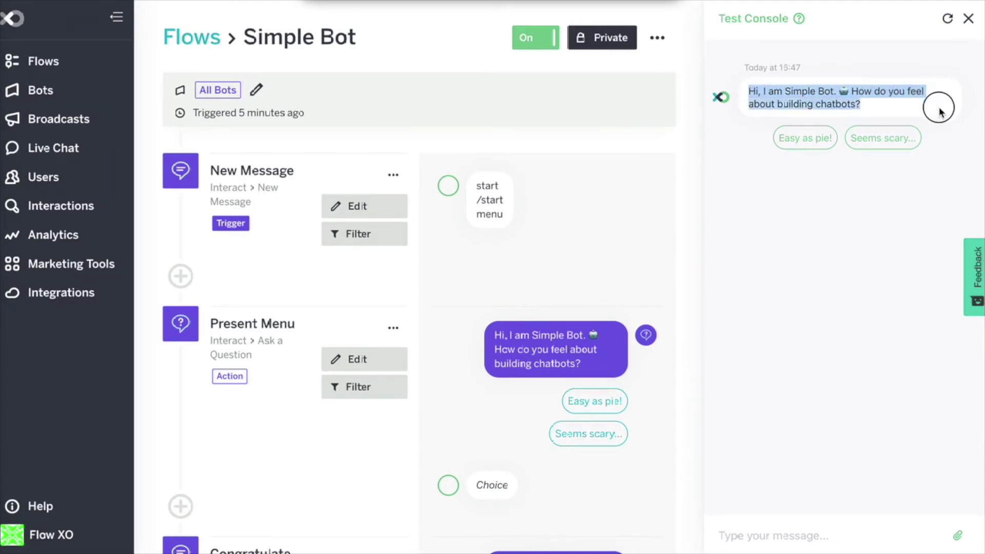
left_click(940, 112)
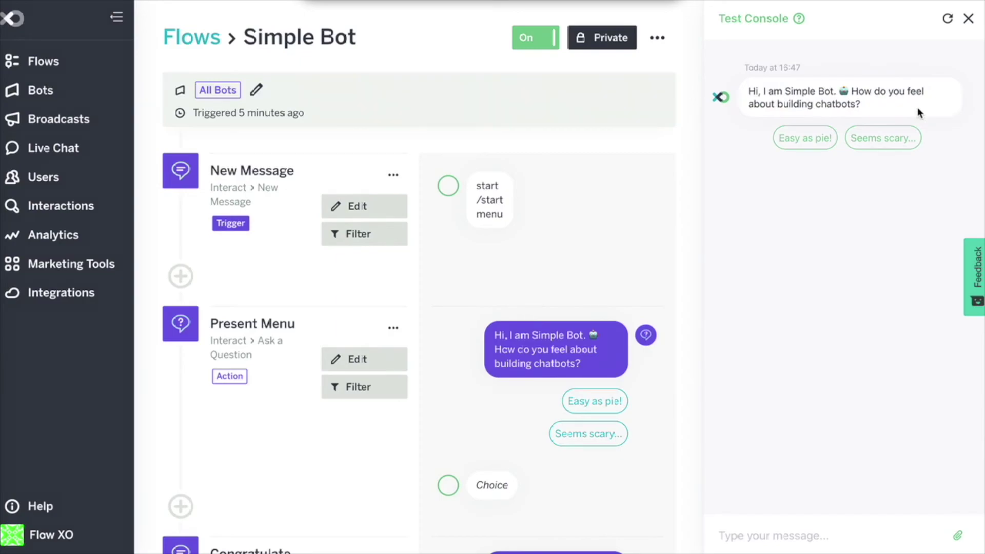
Answer 'Easy as pie!', restart, answer 'Seems scary...', then restart the conversation again.
left_click(810, 139)
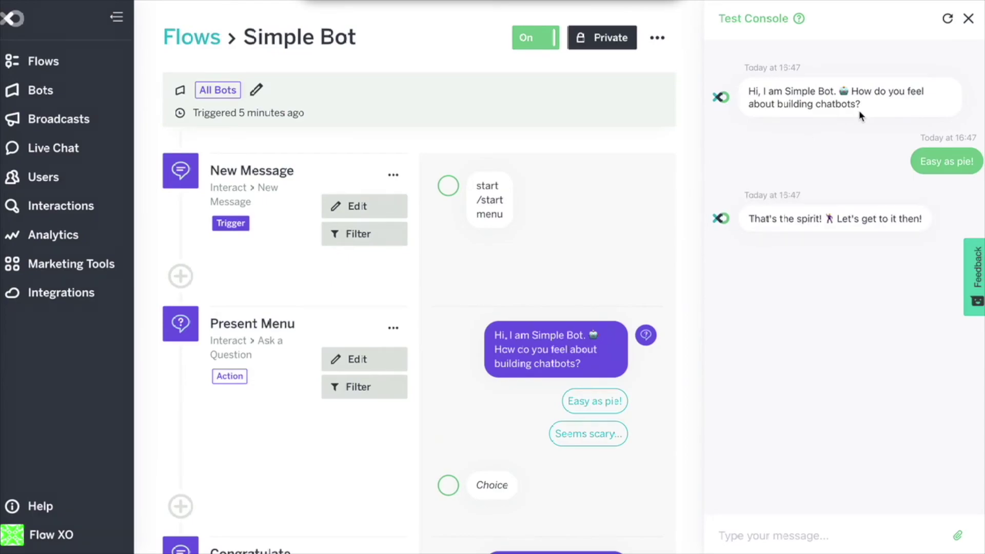
left_click(948, 19)
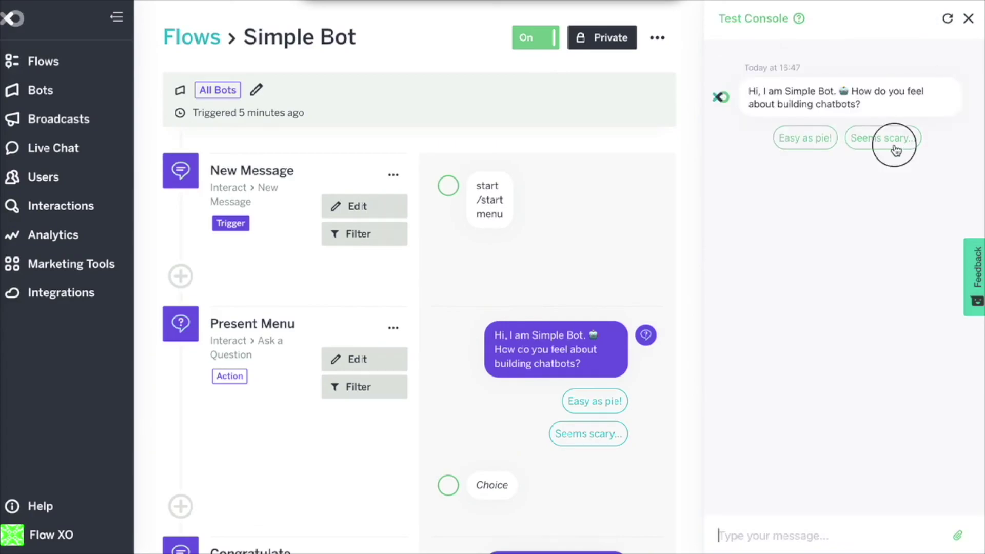
left_click(895, 148)
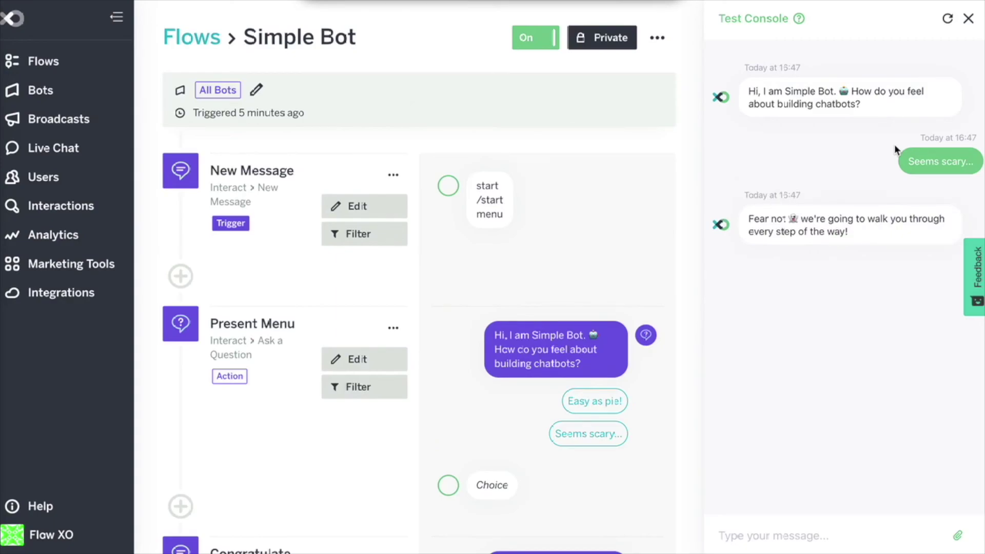
left_click(947, 19)
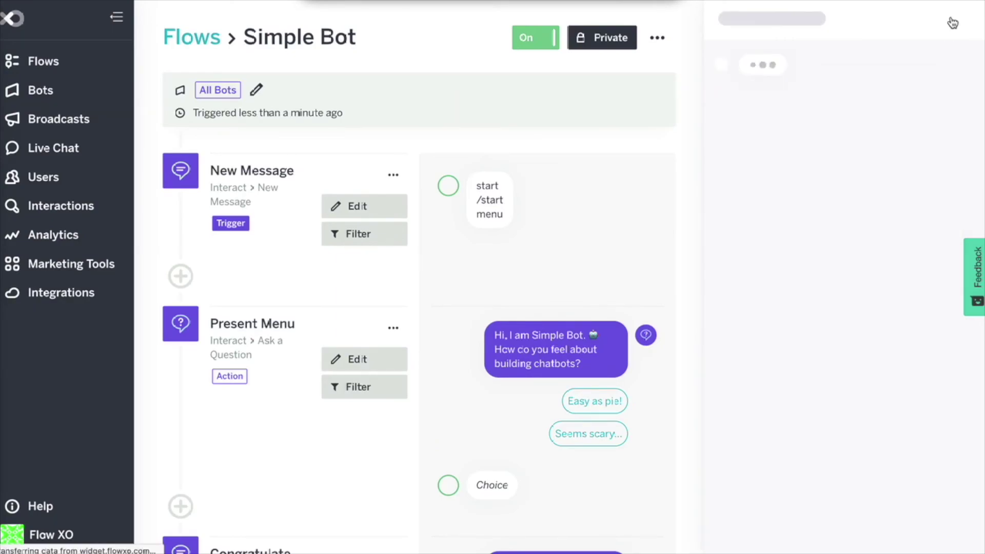